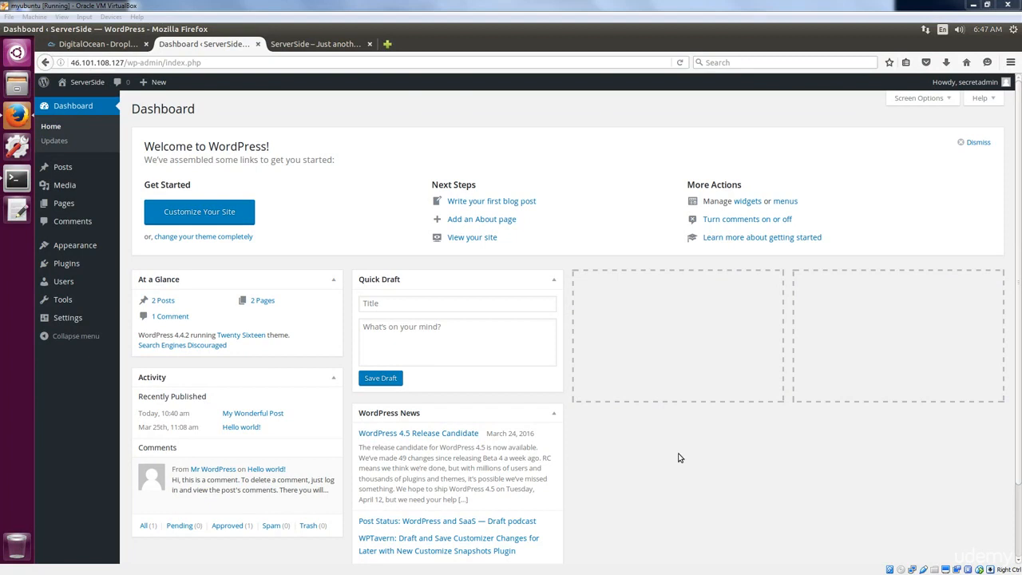
- Create a new navigation menu named site_top_menu in the Appearance settings
mouse_move(68, 250)
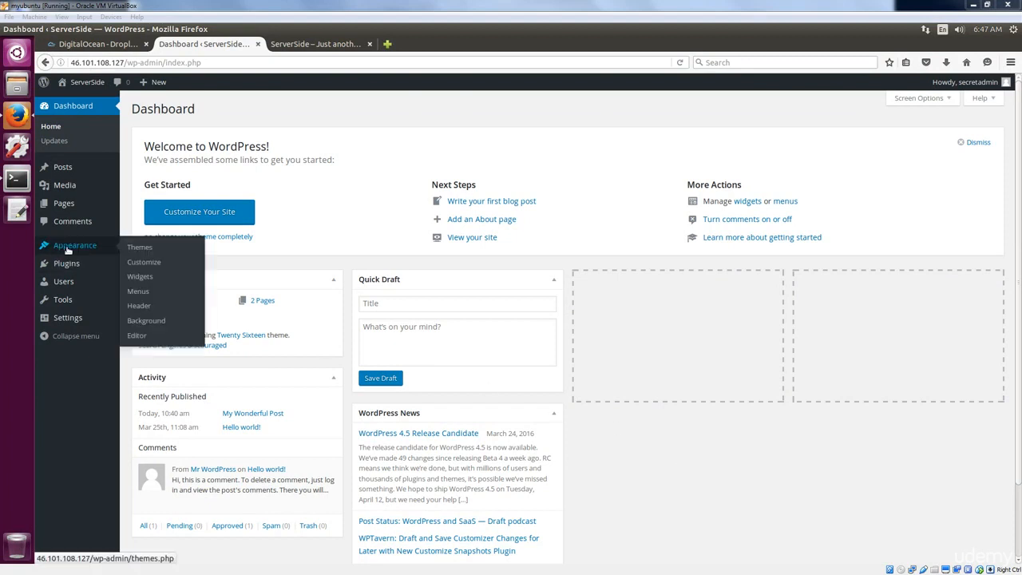
left_click(138, 292)
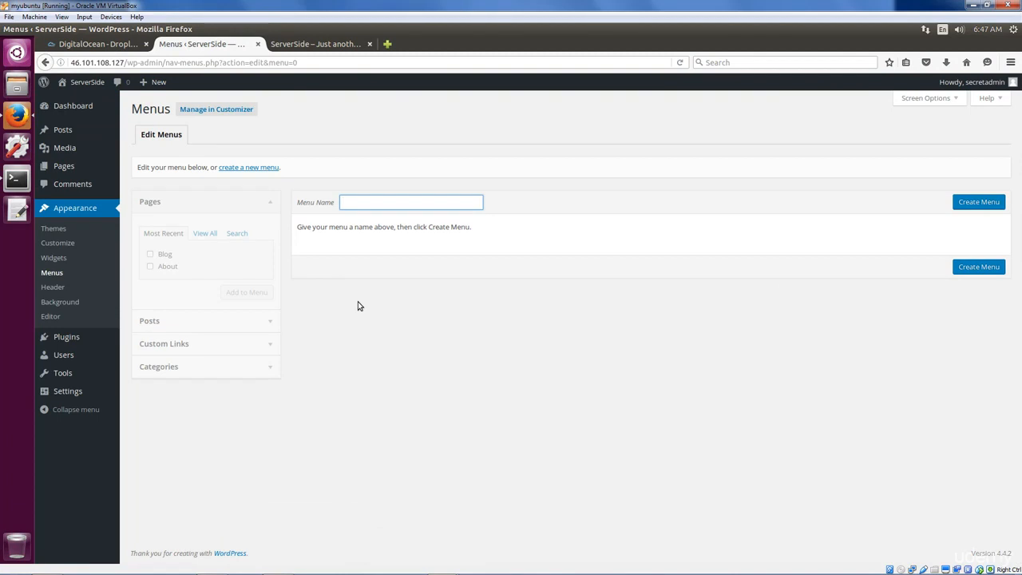
type("site_top_menu")
left_click(980, 201)
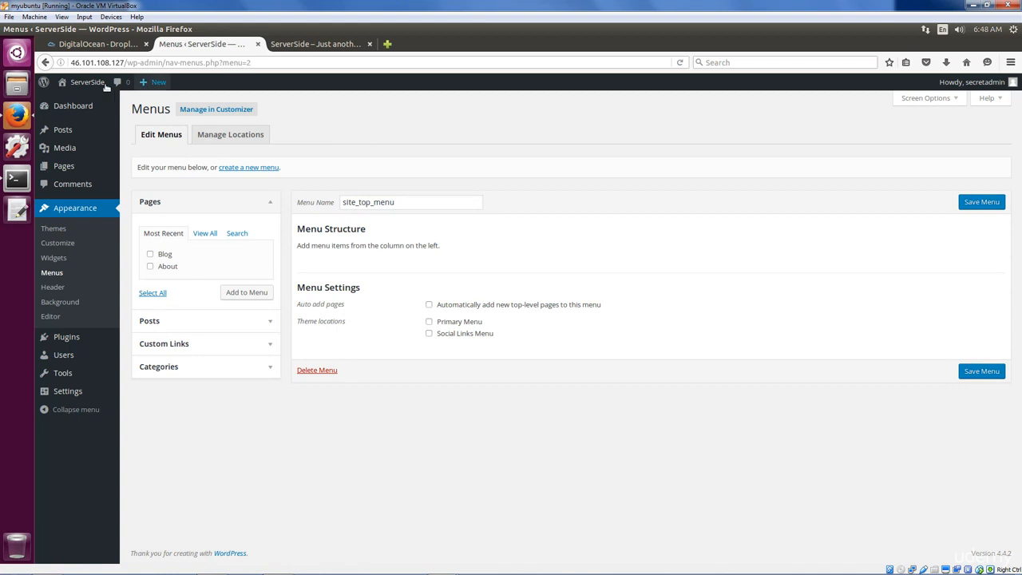
- Look at the live ServerSite front page's header area and return to the menu editor
mouse_move(100, 86)
right_click(74, 100)
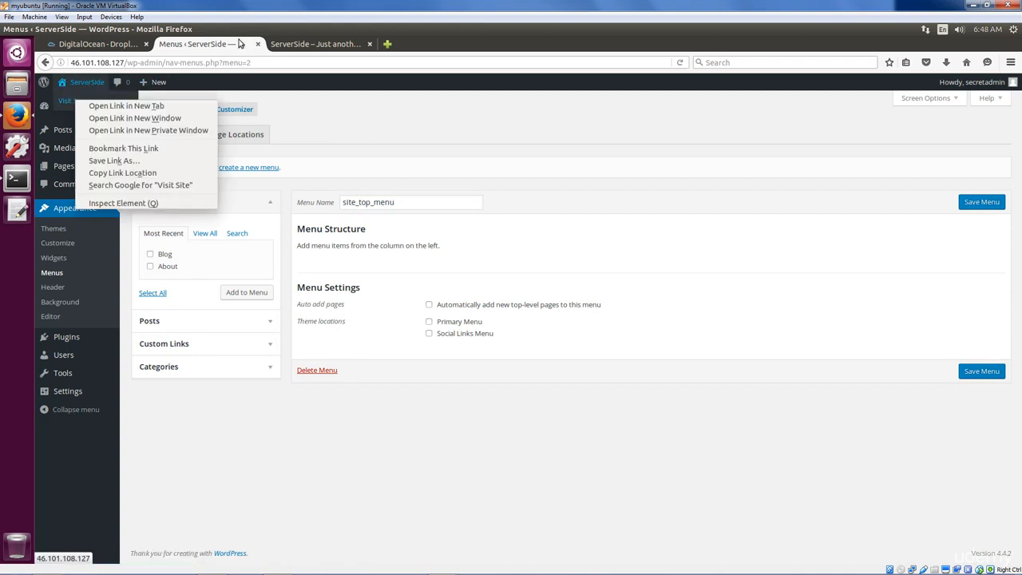
left_click(293, 47)
left_click(293, 47)
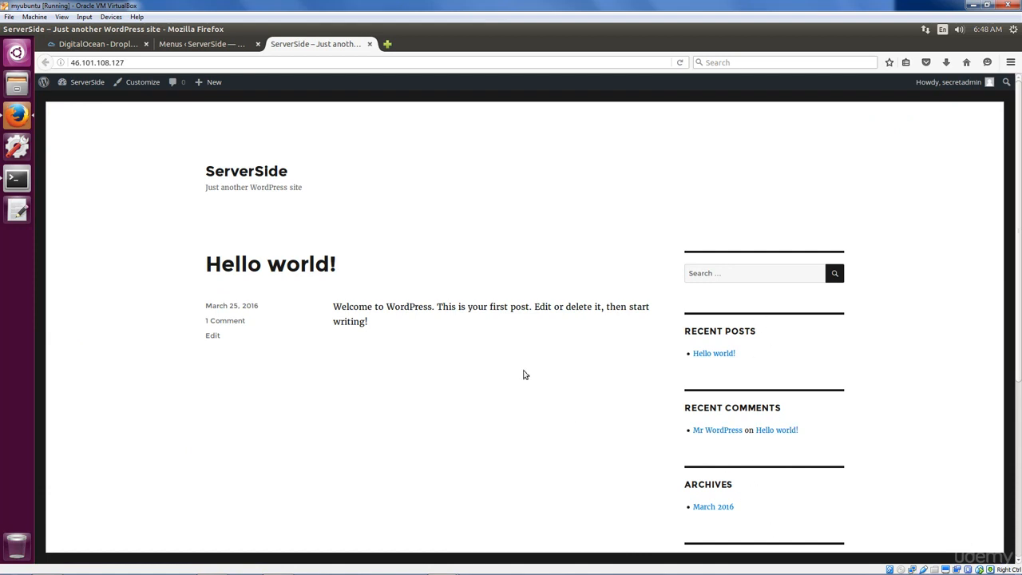
left_click(189, 44)
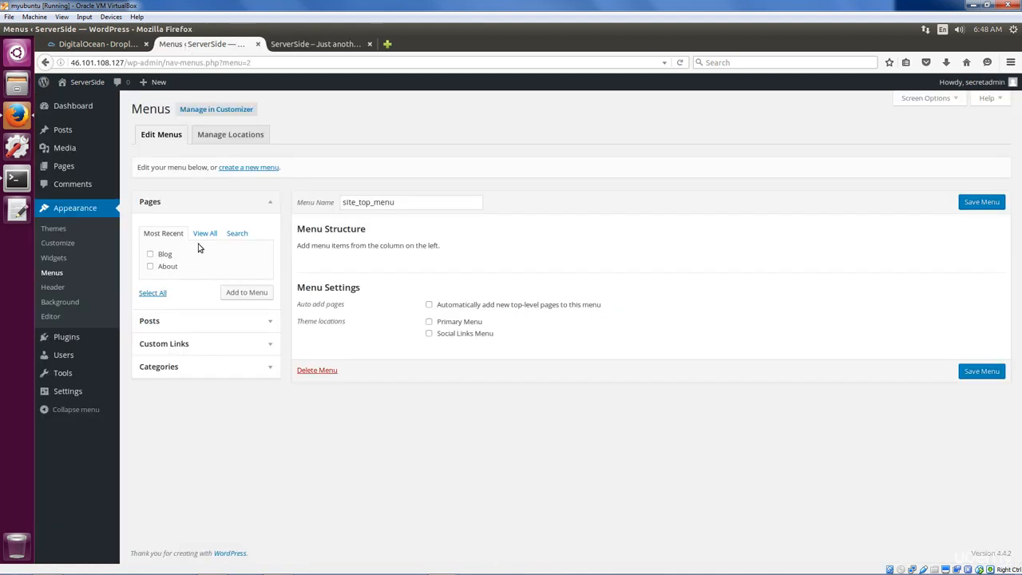
- Add the Home, About and Blog pages to site_top_menu from the full page list
left_click(150, 253)
left_click(150, 266)
left_click(202, 237)
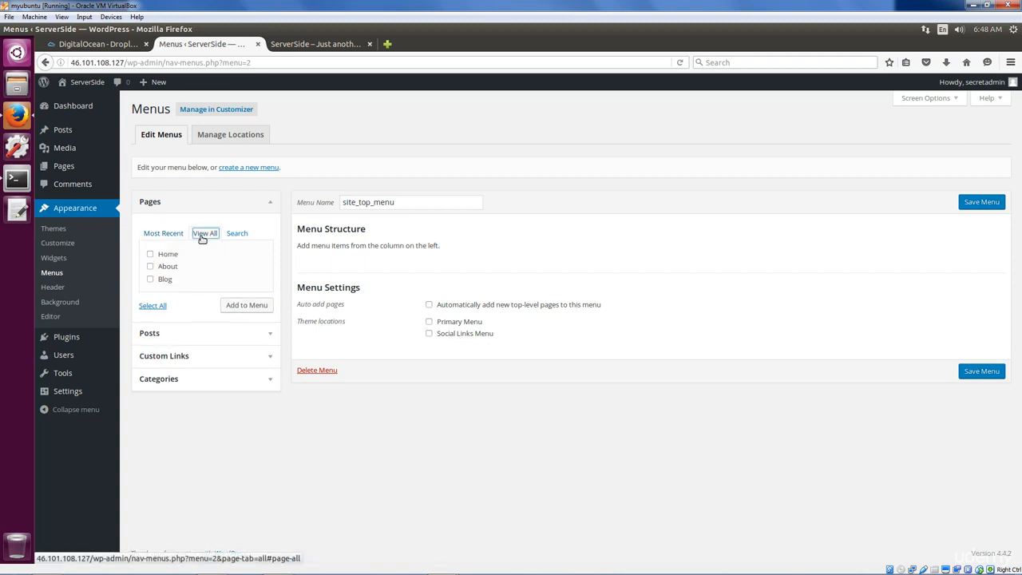
left_click(151, 255)
left_click(150, 266)
left_click(150, 279)
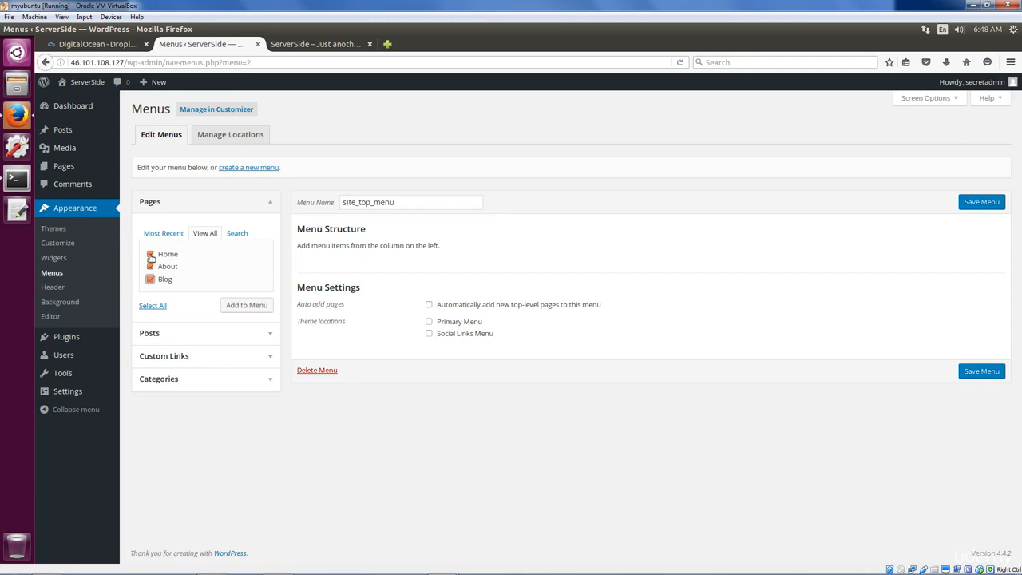
left_click(247, 308)
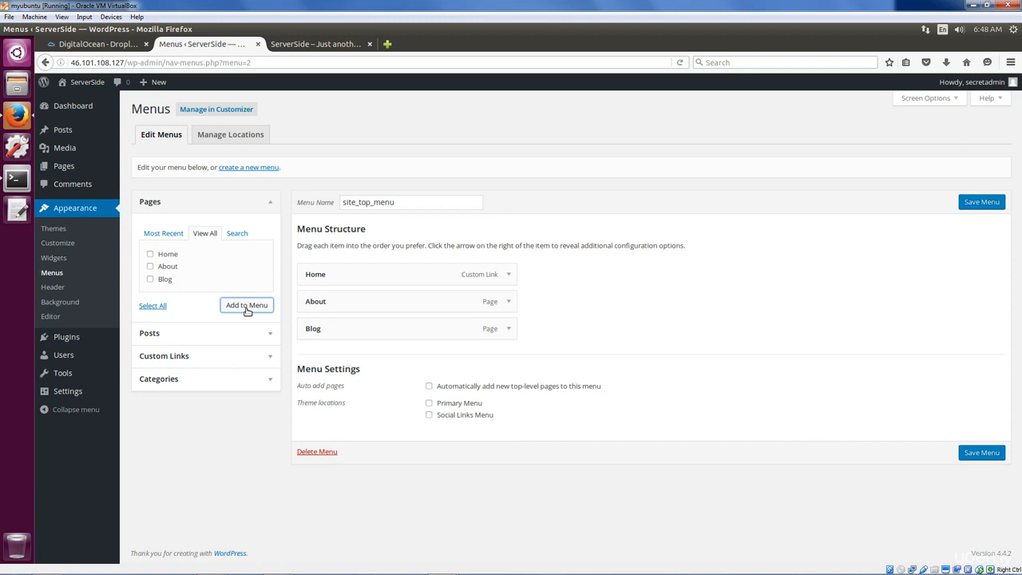
- Examine the URL and navigation label options of the Home and About menu items, and close both without changes
left_click(508, 275)
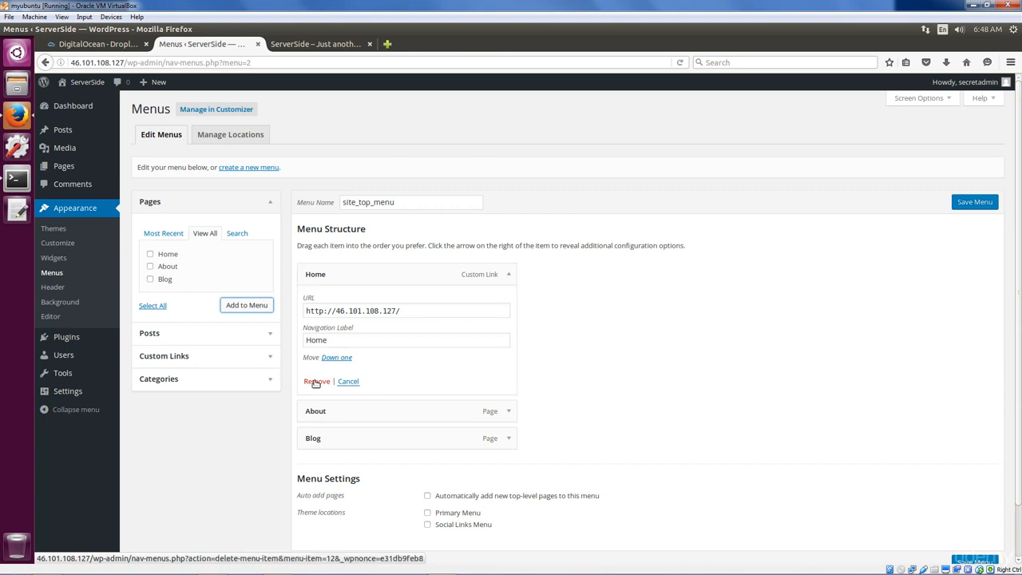
left_click(509, 275)
left_click(508, 276)
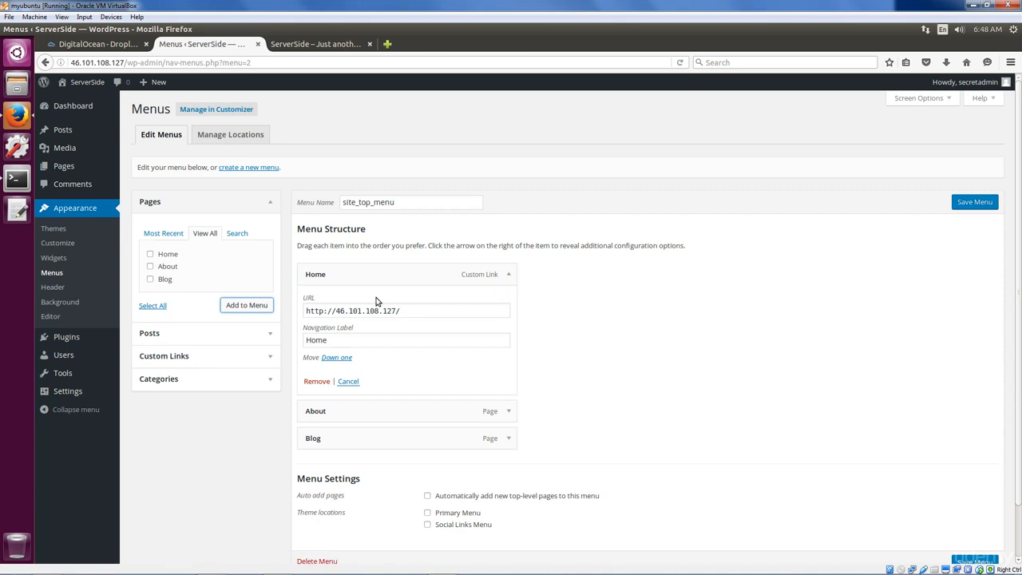
left_click(401, 311)
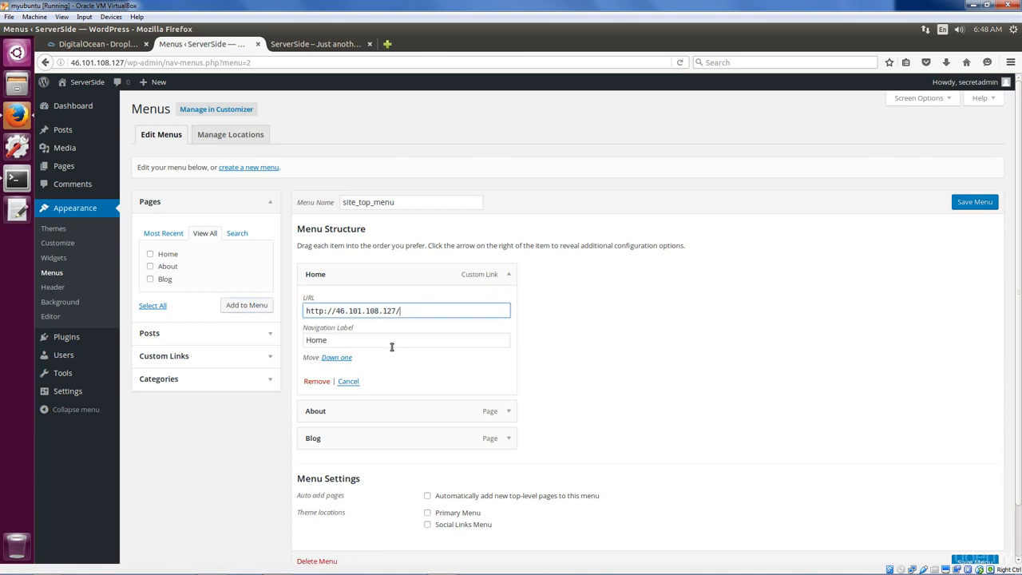
left_click(399, 343)
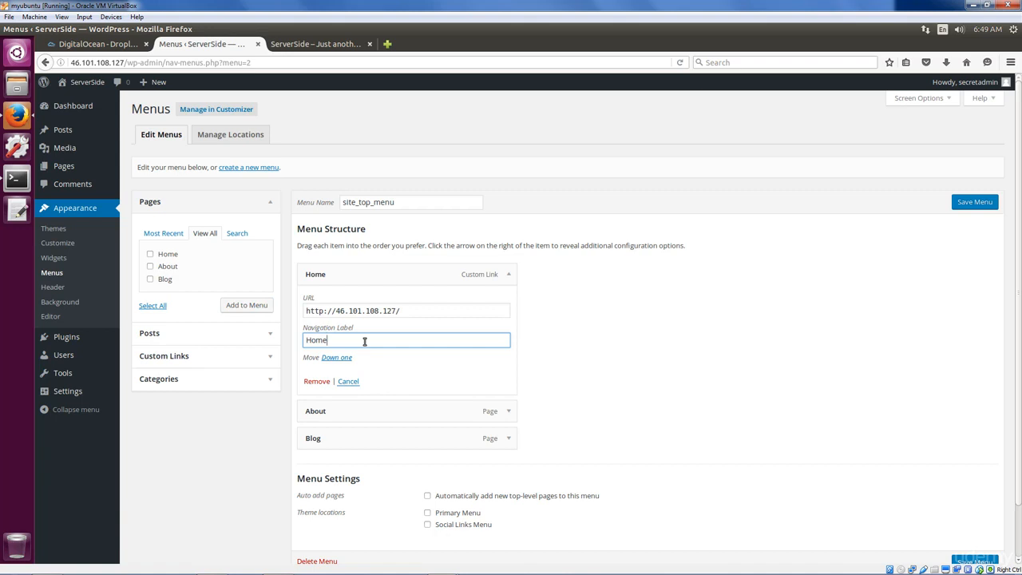
left_click(509, 411)
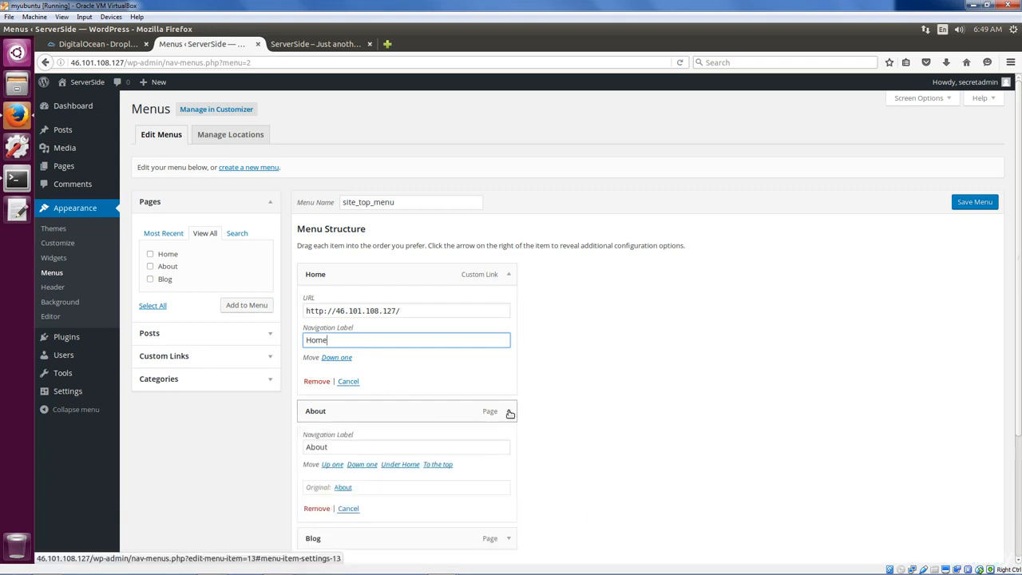
left_click(348, 381)
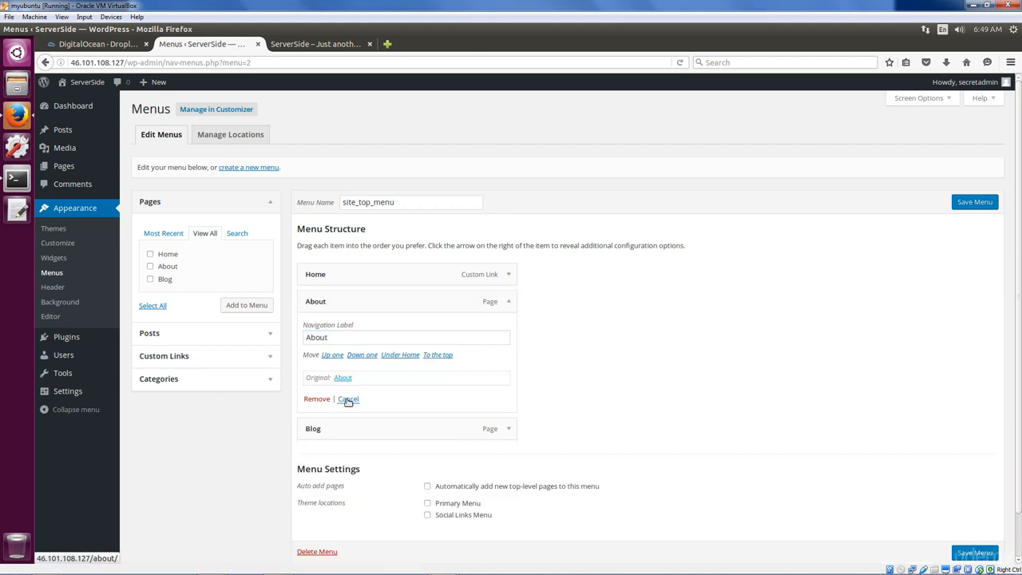
left_click(348, 400)
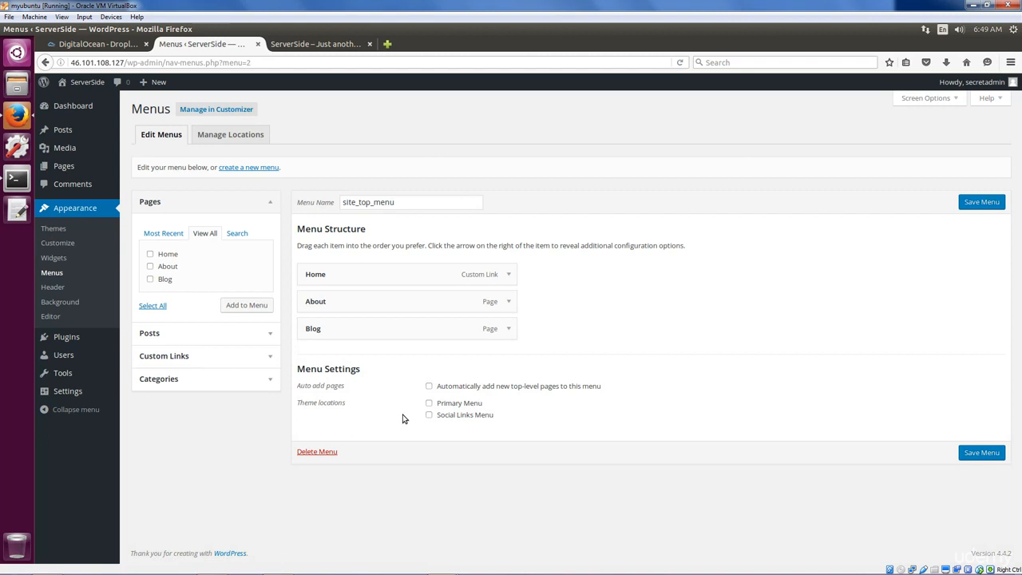
- Save site_top_menu and reload the live site to check its header
left_click(969, 203)
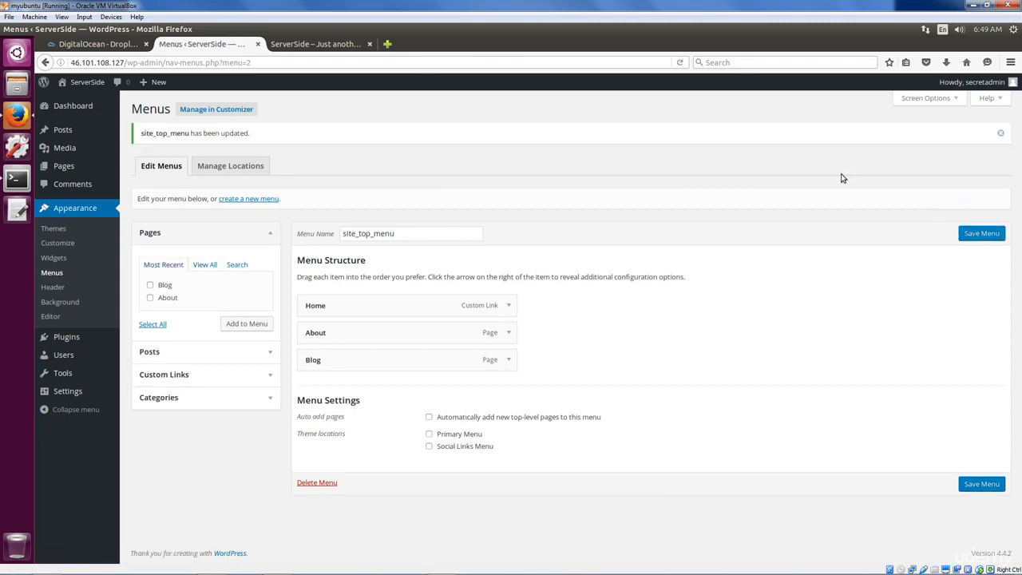
left_click(314, 44)
key("F5")
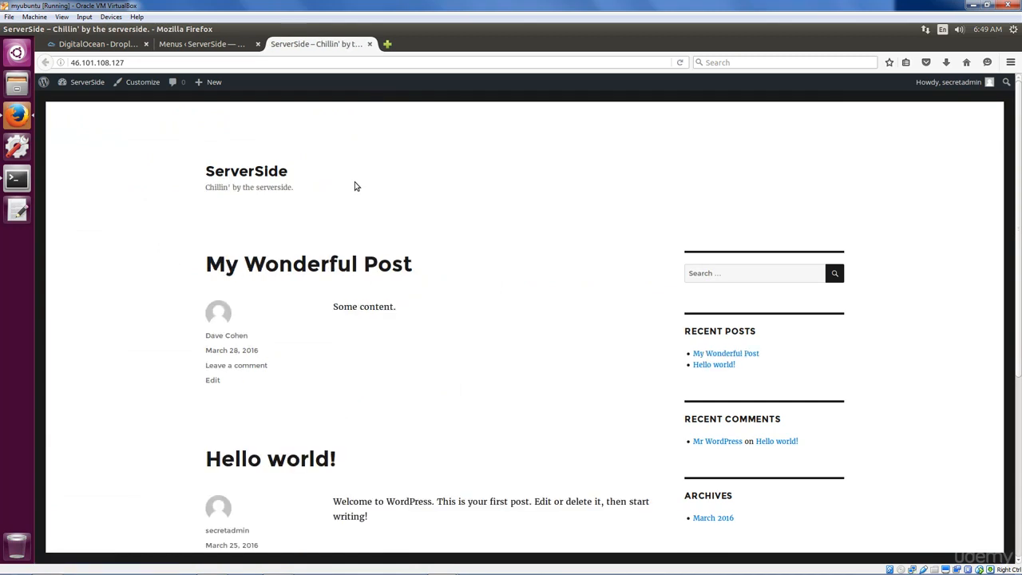
- Back in the menu editor, assign site_top_menu to the Primary Menu theme location and save it
left_click(206, 44)
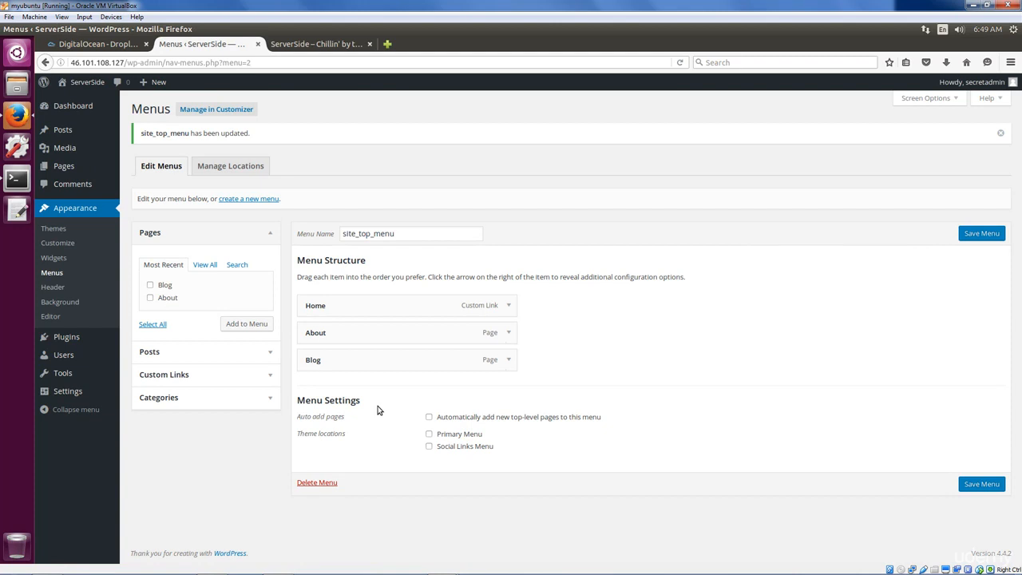
left_click(429, 433)
left_click(980, 240)
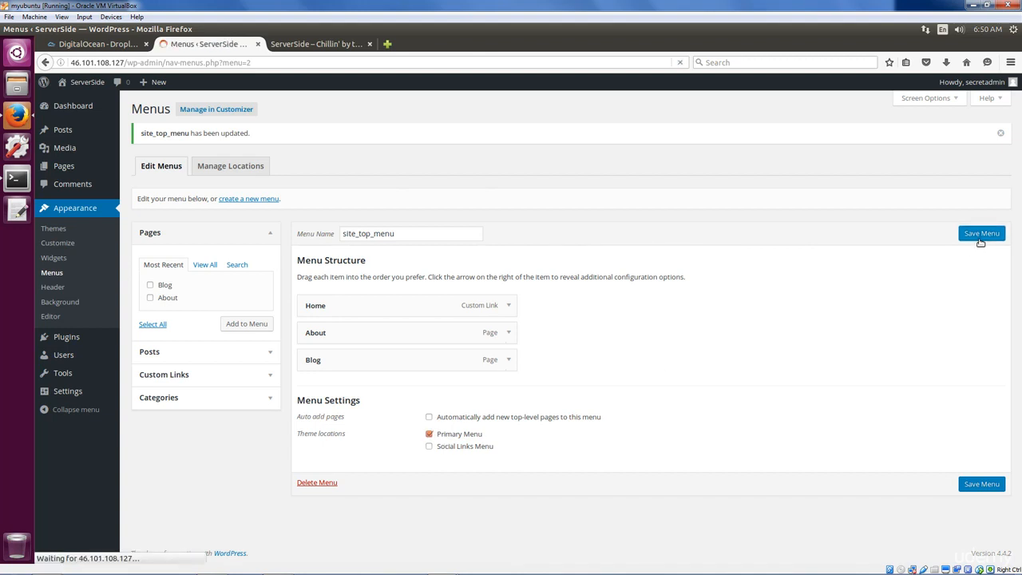
- Reload the live site and test the header navigation by opening the About and Blog pages
left_click(319, 45)
key("F5")
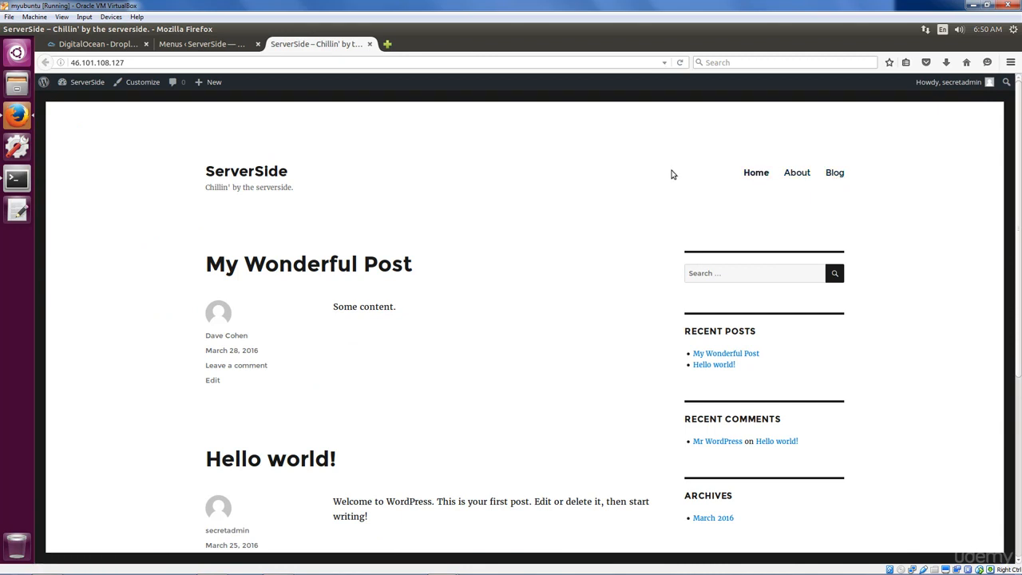
left_click(796, 173)
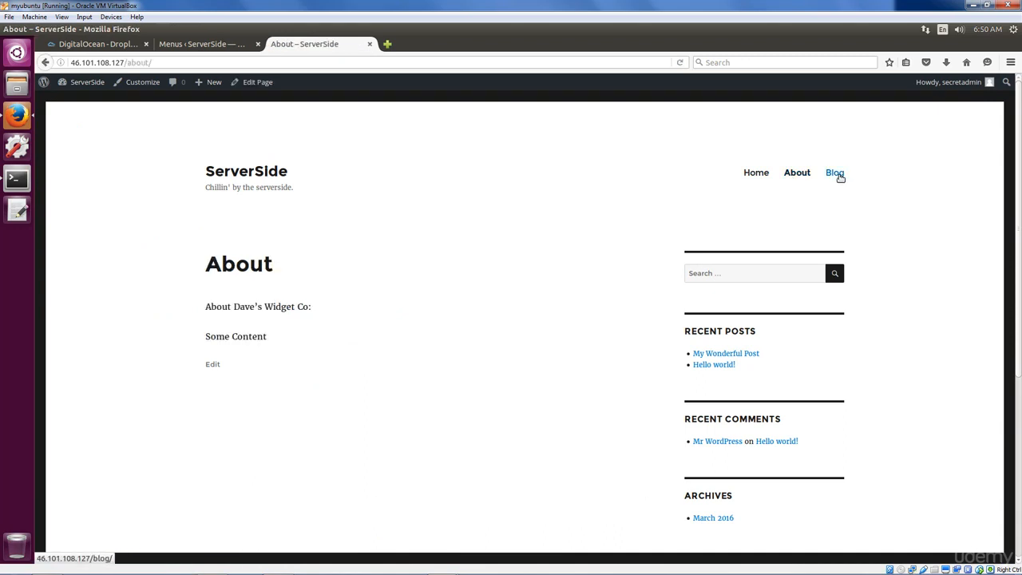
left_click(839, 177)
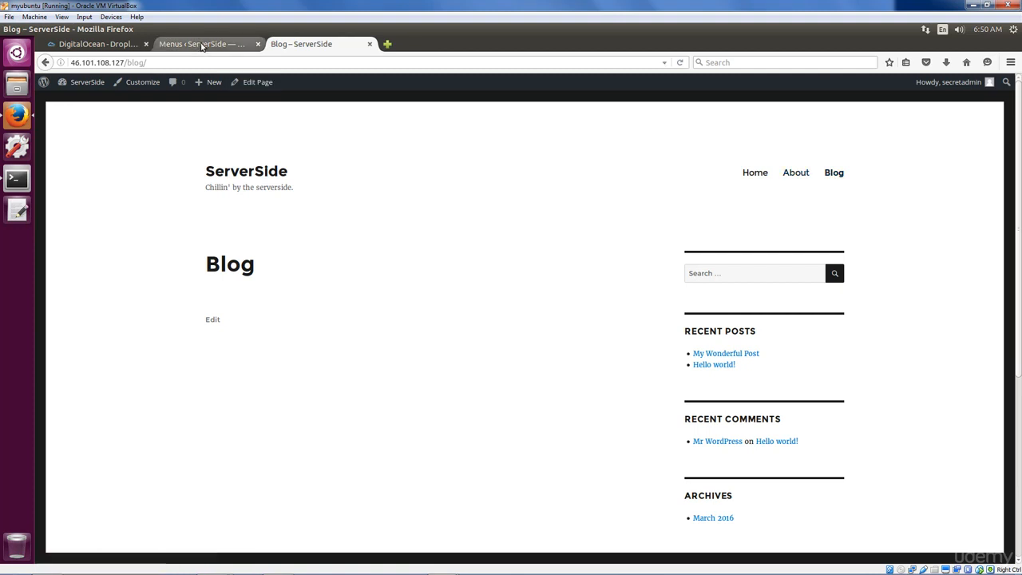
- In the menu editor, enable automatically adding new top-level pages to site_top_menu
left_click(202, 45)
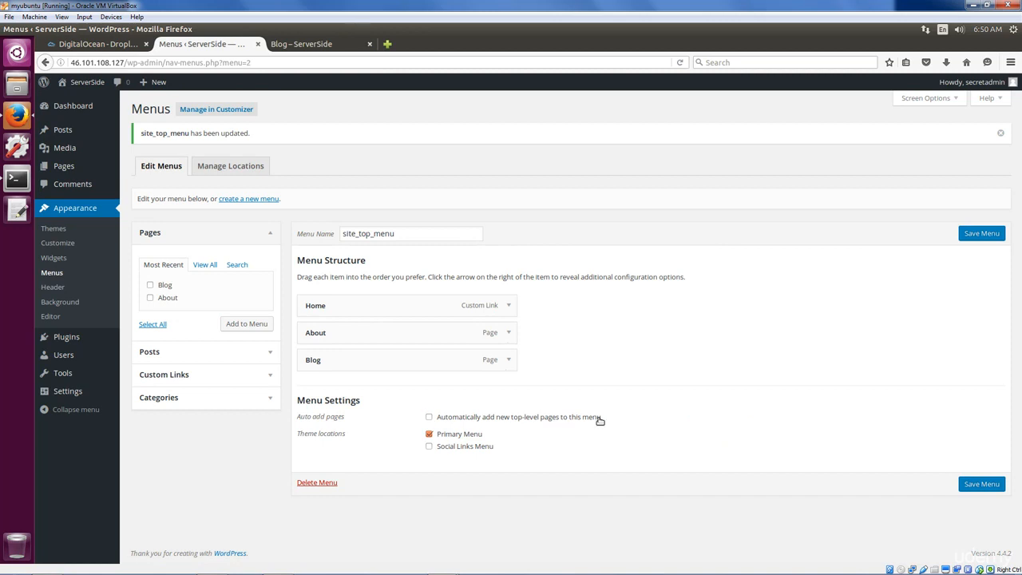
left_click(428, 417)
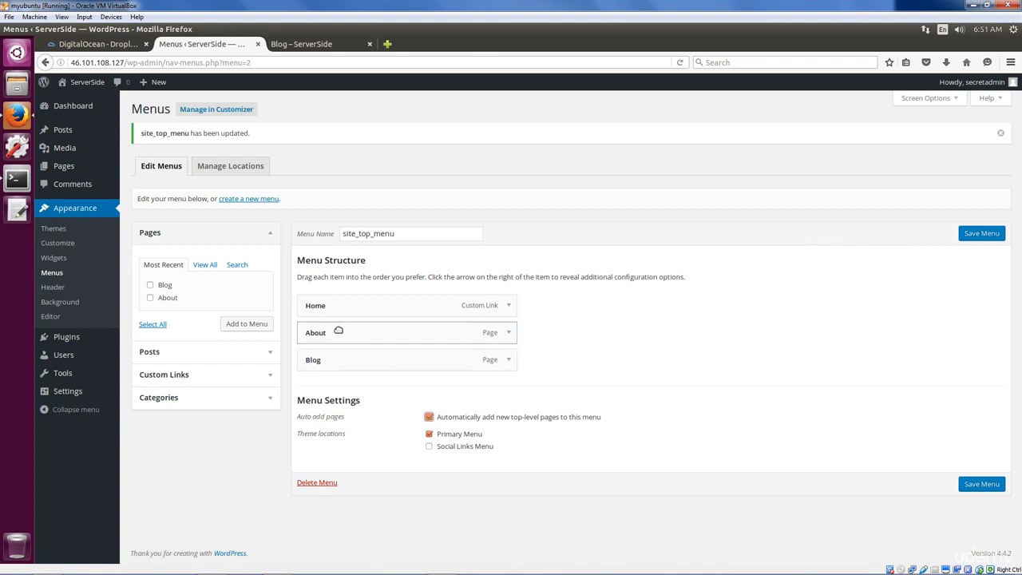
- Nest About and Blog as sub items of Home, save the menu and inspect the dropdown on the reloaded live site
left_click_drag(334, 332, 316, 335)
left_click_drag(332, 336, 350, 364)
left_click_drag(354, 364, 356, 366)
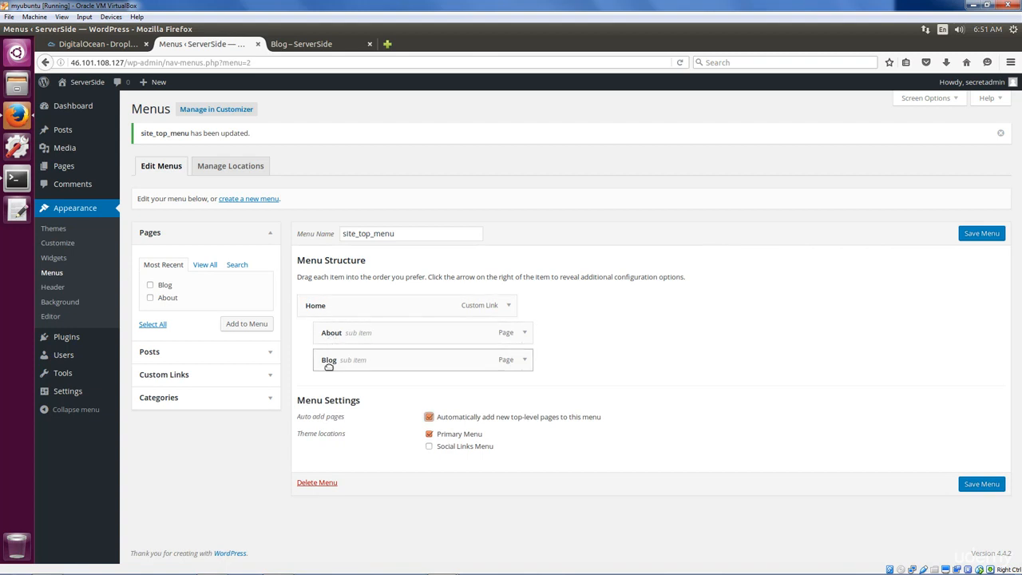
left_click(981, 233)
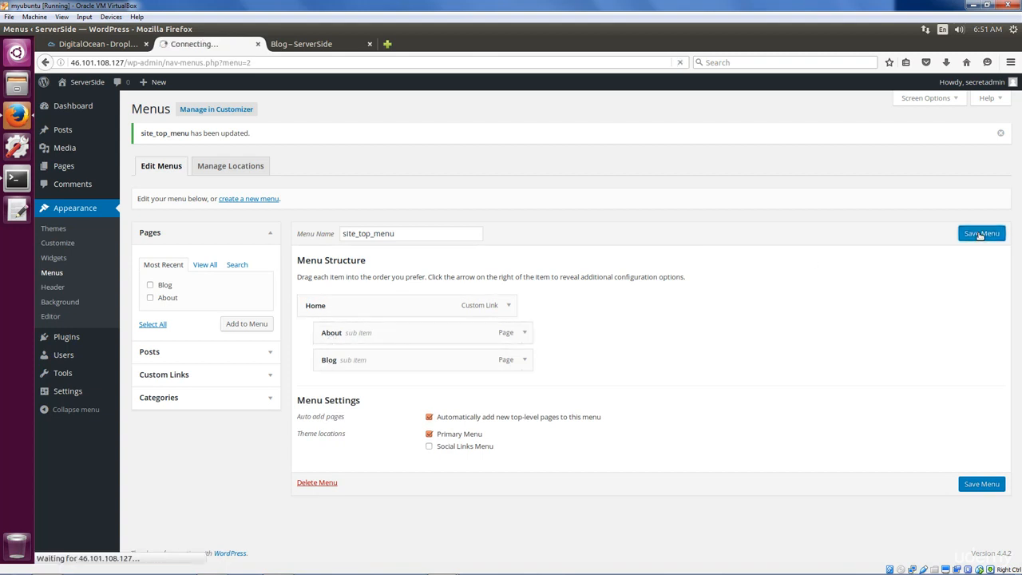
left_click(303, 50)
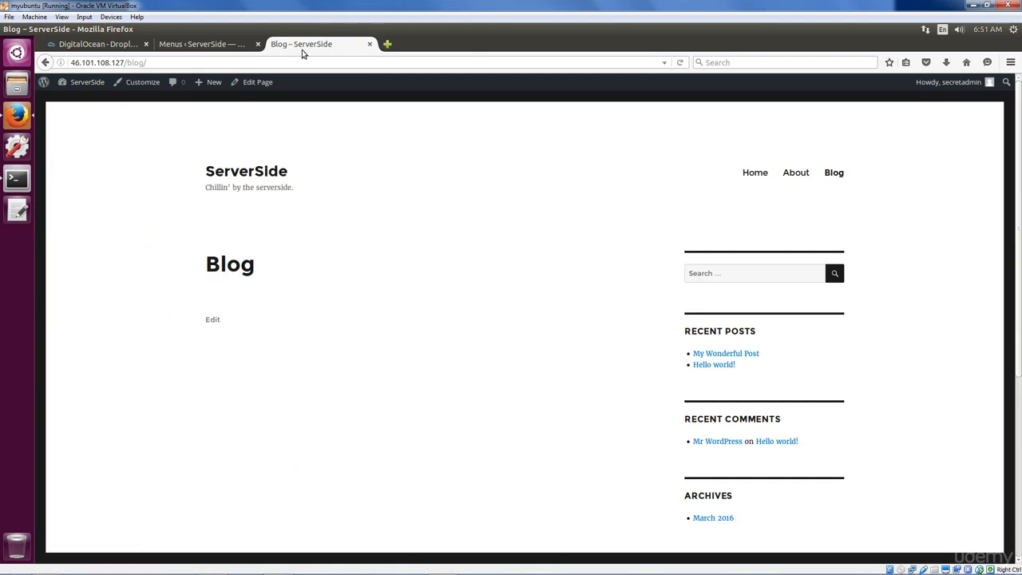
key("F5")
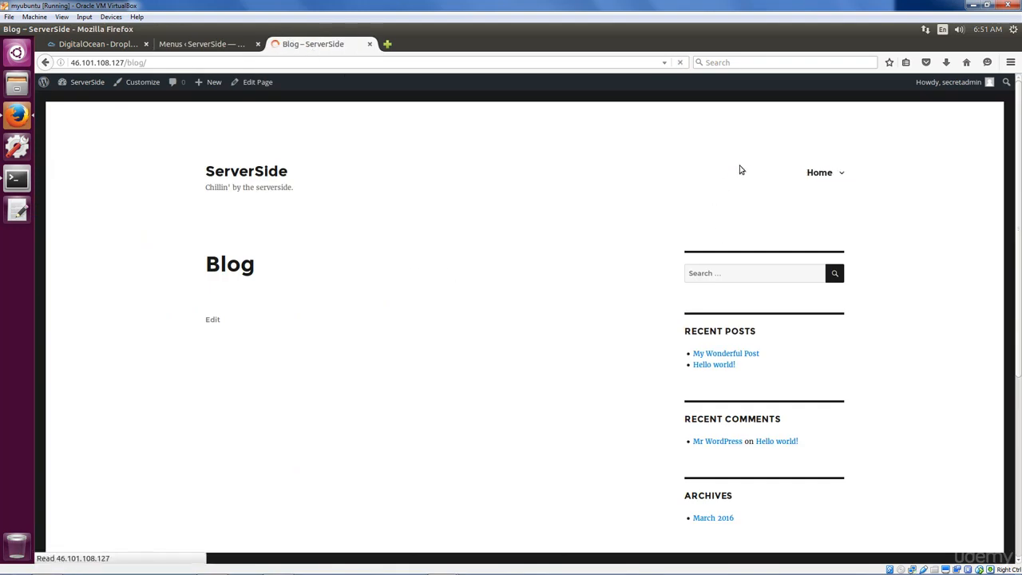
mouse_move(822, 174)
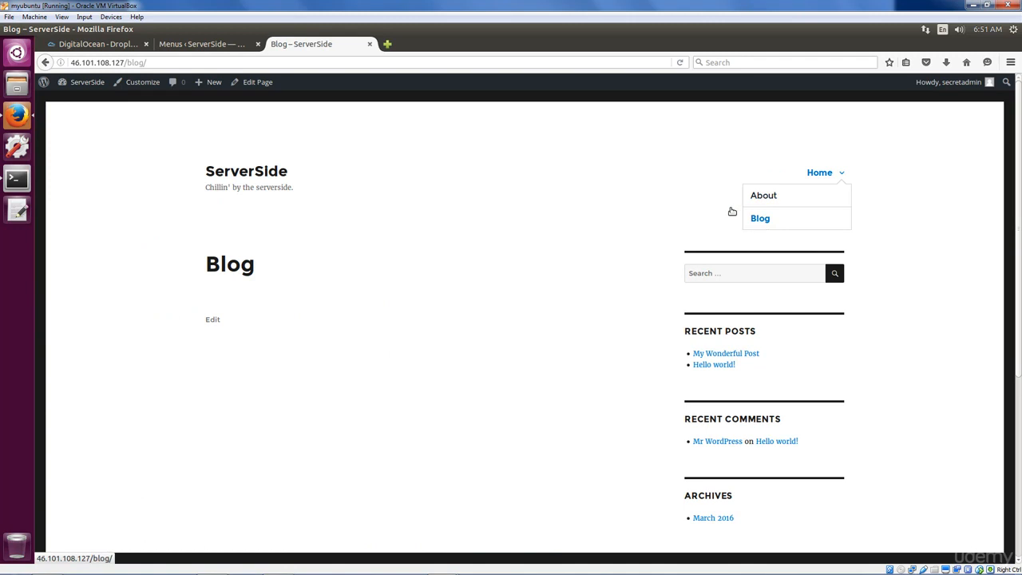
- Nest Blog one level deeper as a sub item of About, save the menu and inspect the live site's Home dropdown
left_click(201, 44)
left_click_drag(350, 363, 380, 367)
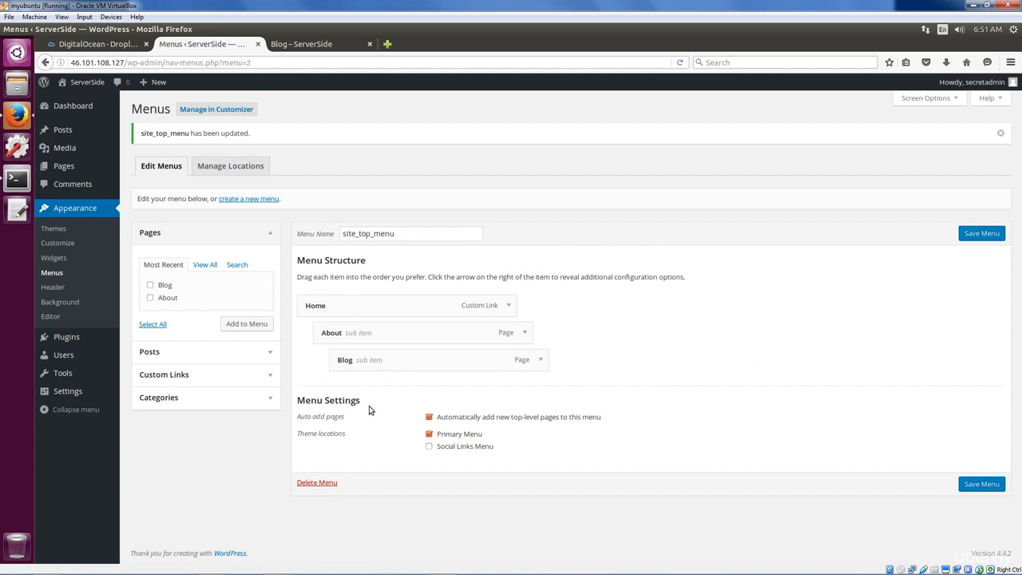
left_click(968, 234)
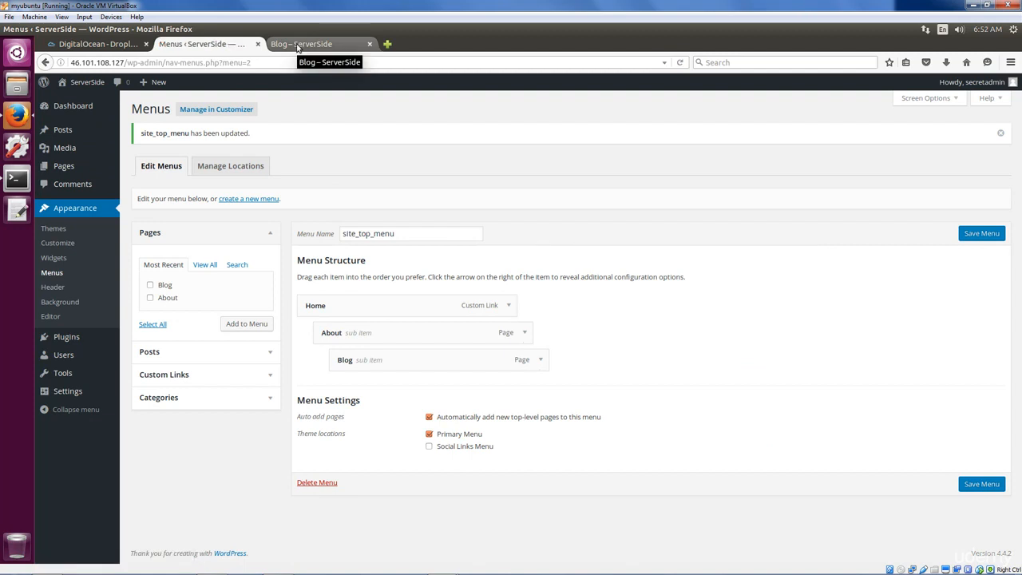
left_click(296, 45)
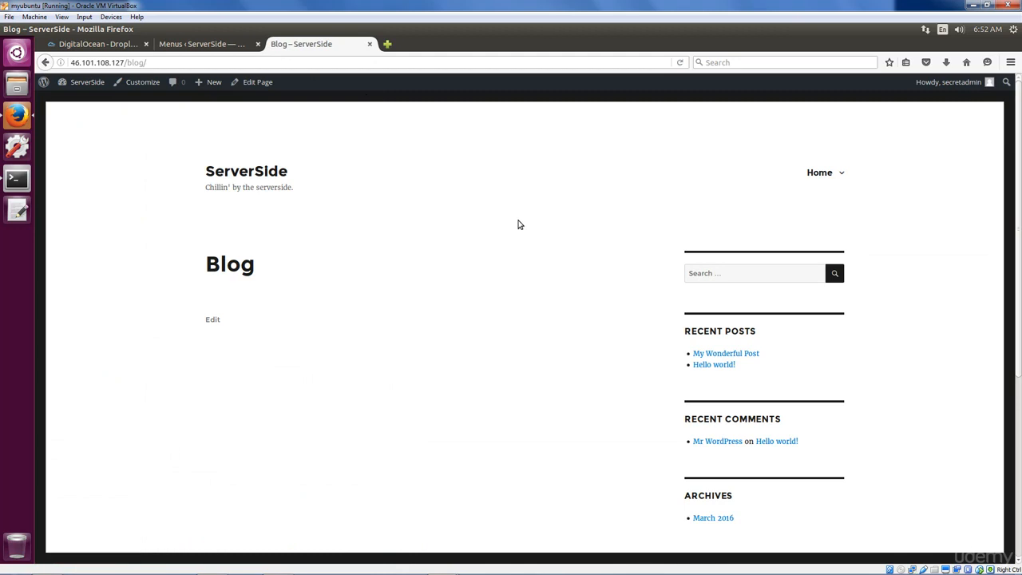
mouse_move(815, 177)
mouse_move(783, 204)
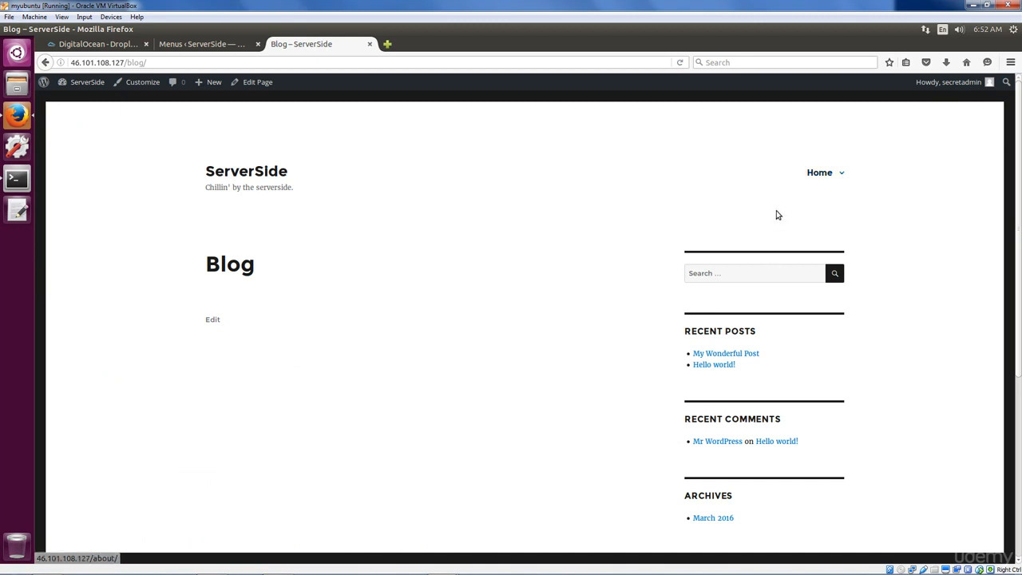
- Move About and Blog back to the top level of site_top_menu beside Home, and save the menu
left_click(196, 47)
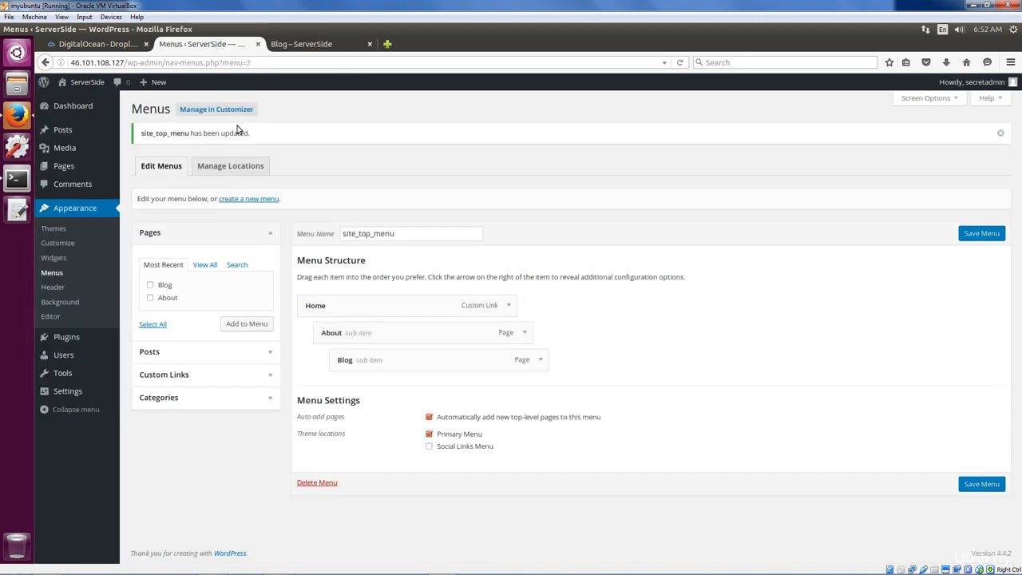
left_click_drag(385, 334, 369, 360)
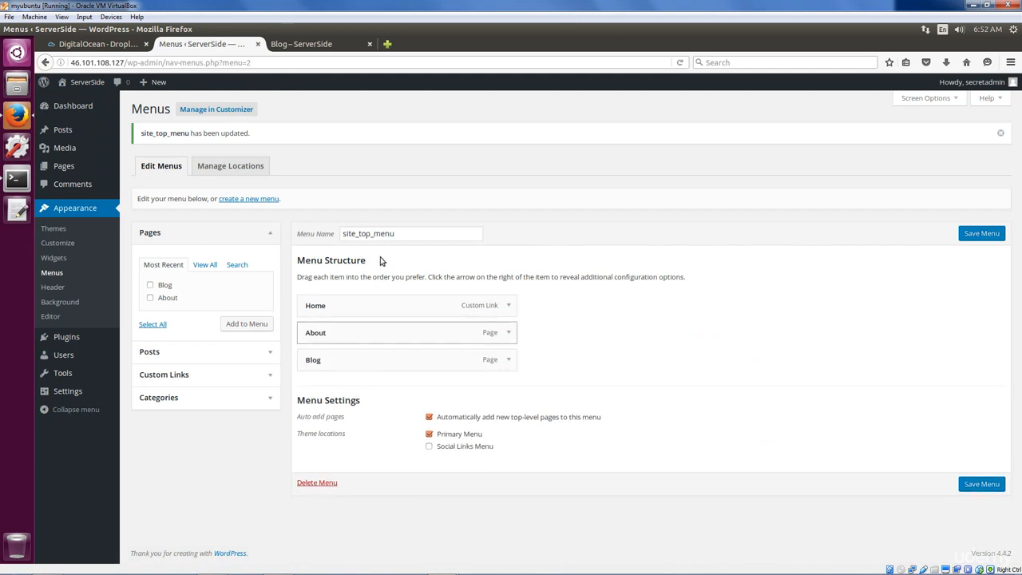
left_click(982, 233)
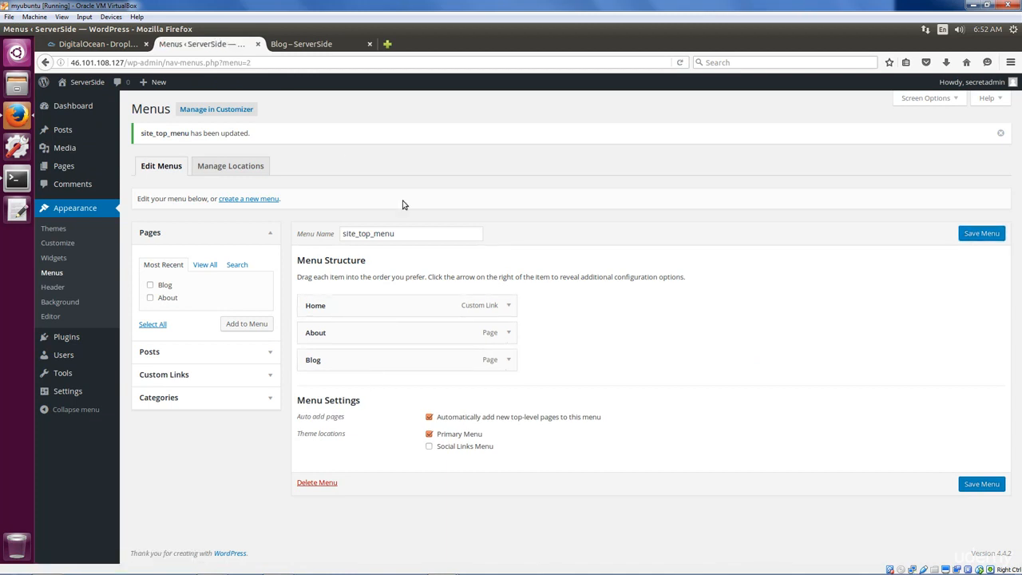
- Reload the live site's Blog page to check the header navigation, and return to the WordPress admin
left_click(289, 51)
key("F5")
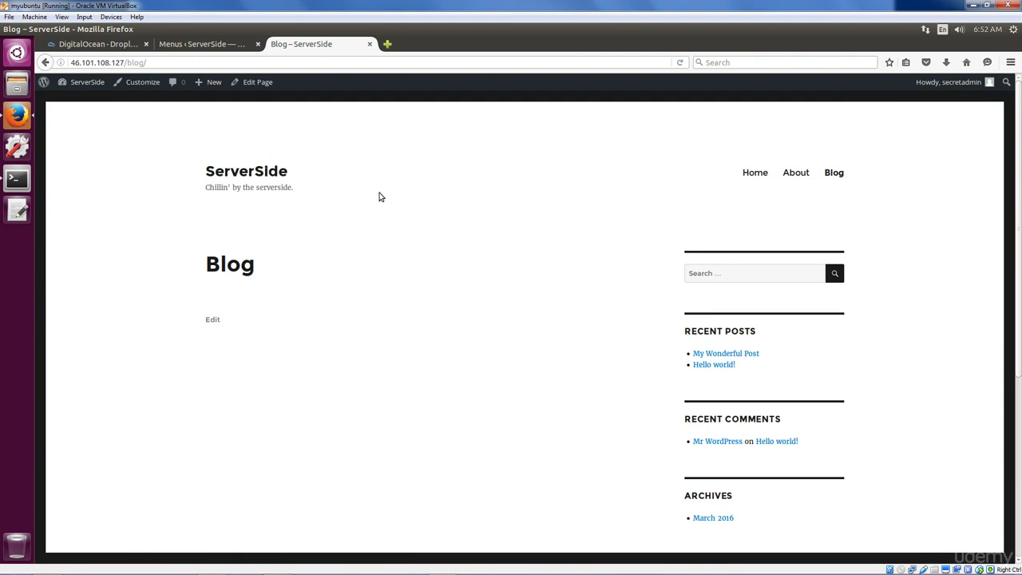
left_click(235, 44)
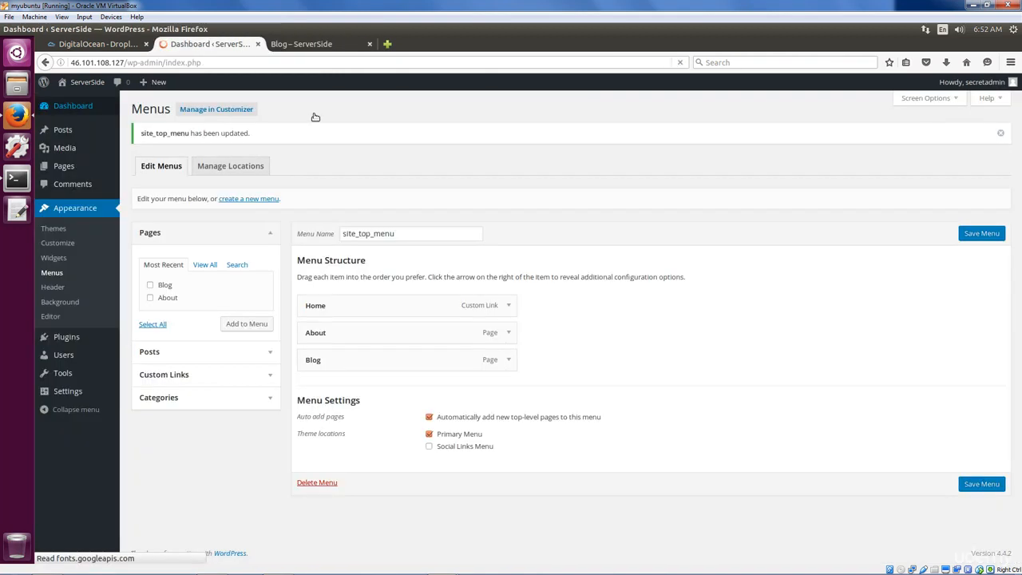